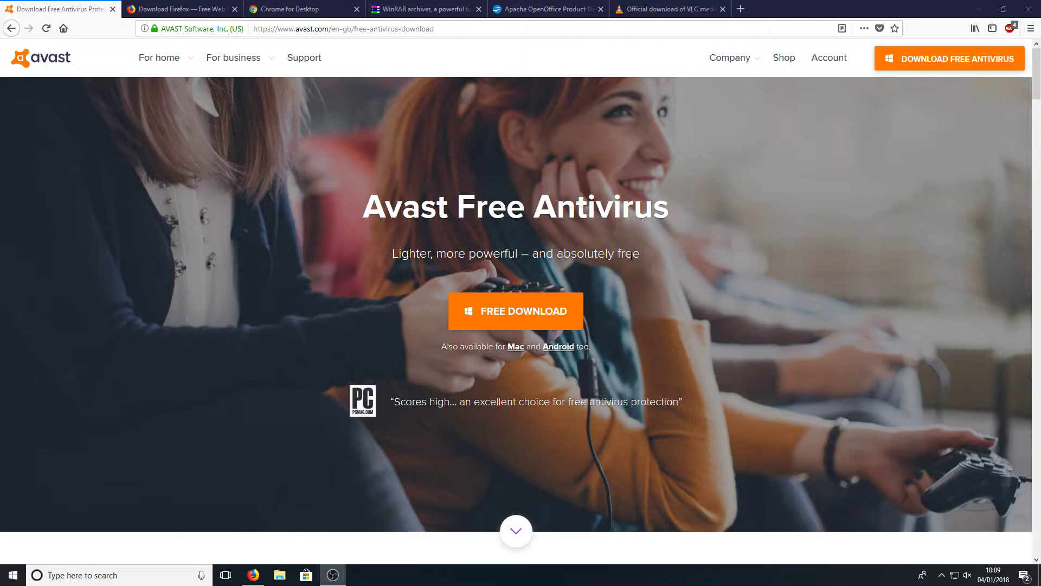
scroll(607, 277, "down", 3)
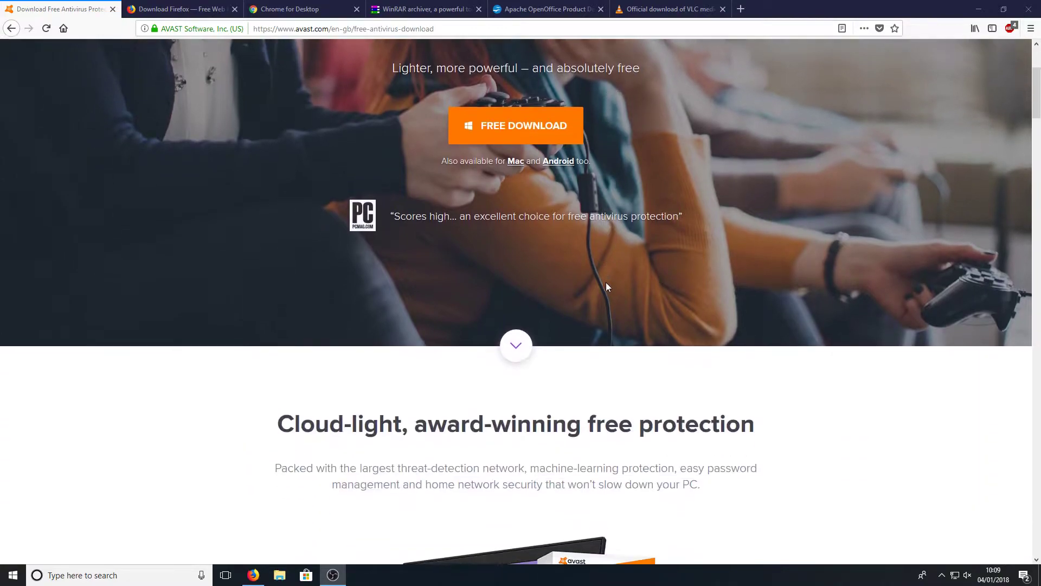
scroll(605, 280, "down", 2)
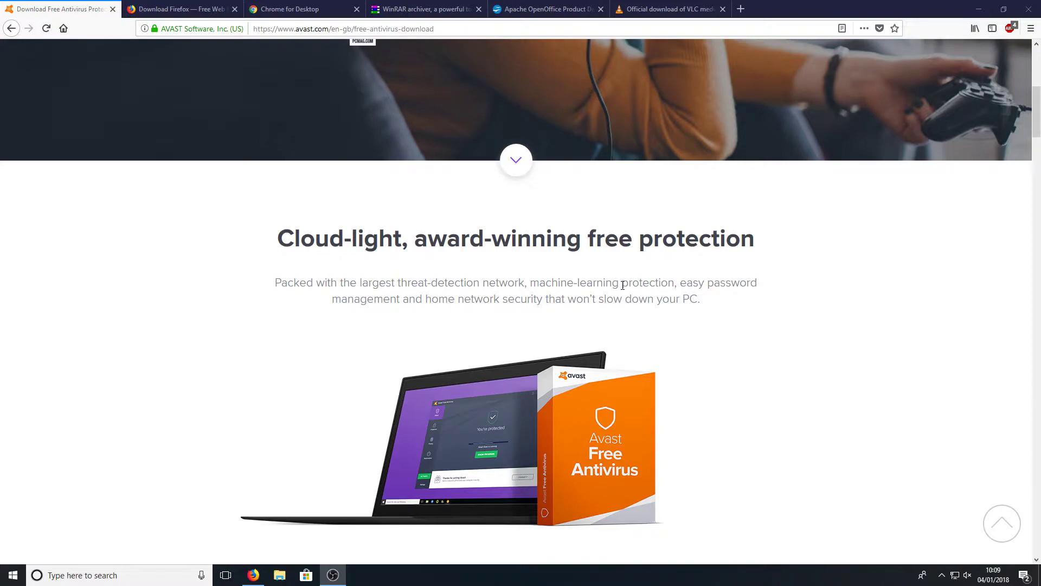
scroll(630, 277, "down", 2)
scroll(630, 277, "down", 3)
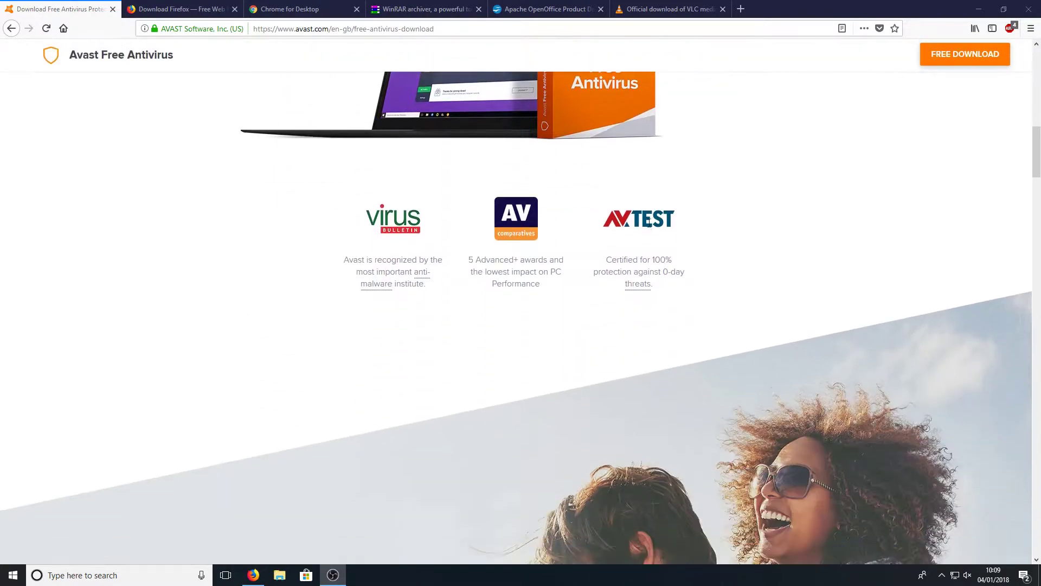
scroll(653, 214, "down", 4)
scroll(649, 219, "down", 4)
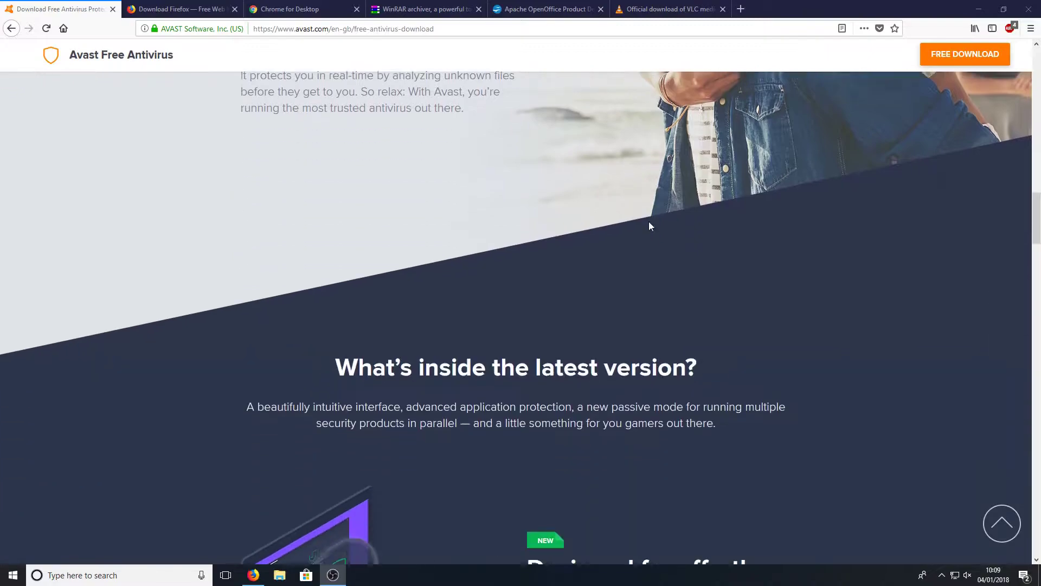
scroll(649, 224, "down", 1)
scroll(648, 229, "down", 1)
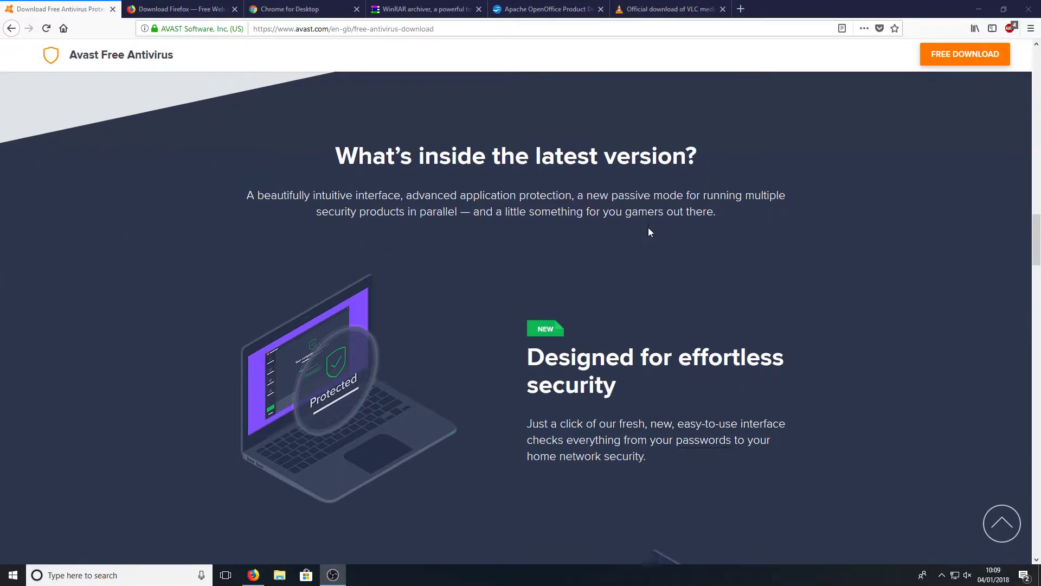
scroll(649, 229, "down", 1)
scroll(649, 228, "down", 3)
scroll(650, 228, "down", 2)
scroll(650, 230, "down", 3)
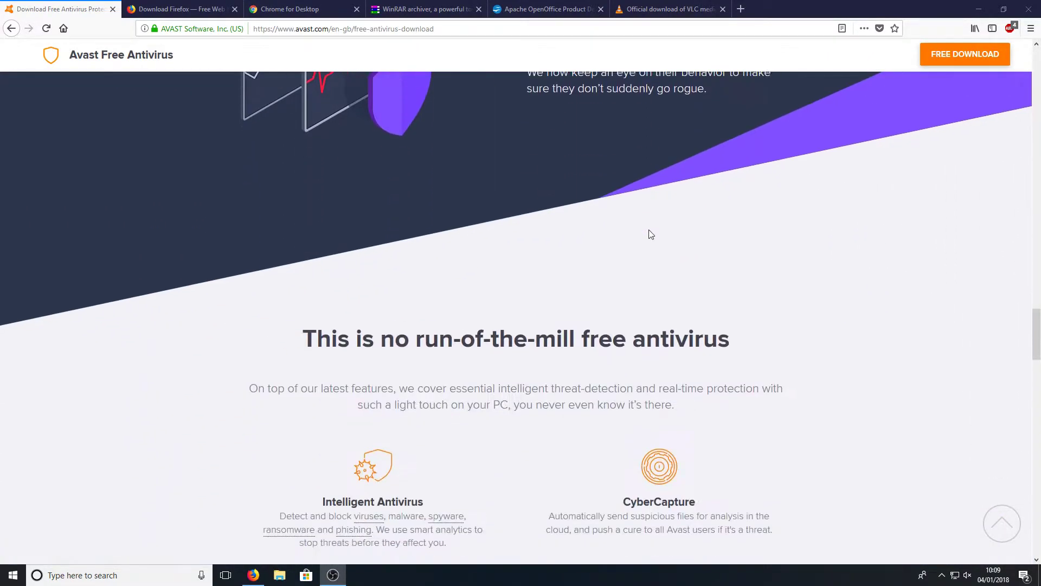
scroll(649, 232, "down", 2)
scroll(655, 276, "down", 3)
scroll(659, 297, "down", 3)
scroll(658, 341, "up", 3)
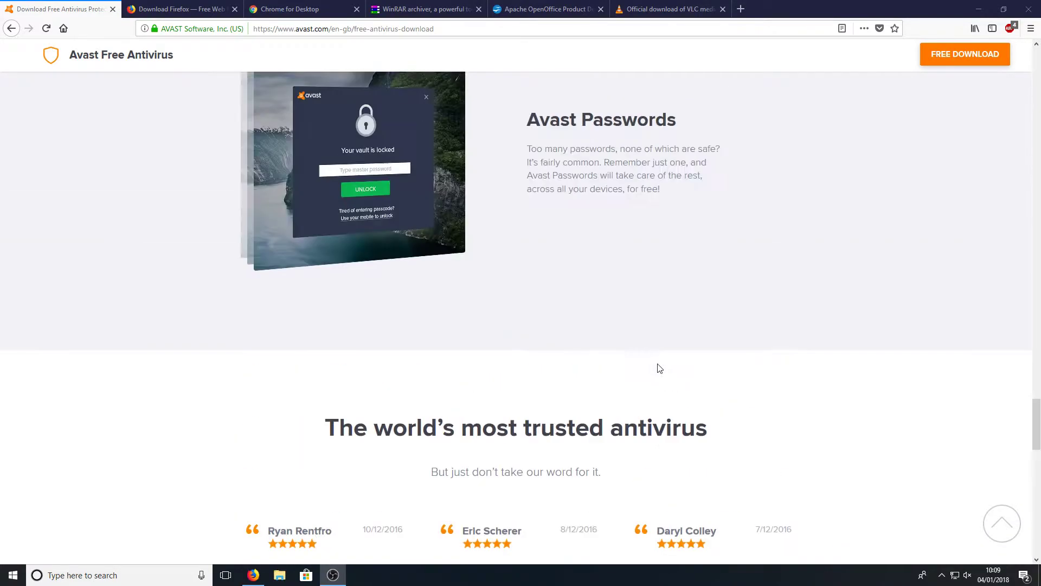
scroll(699, 260, "up", 5)
scroll(748, 147, "up", 1)
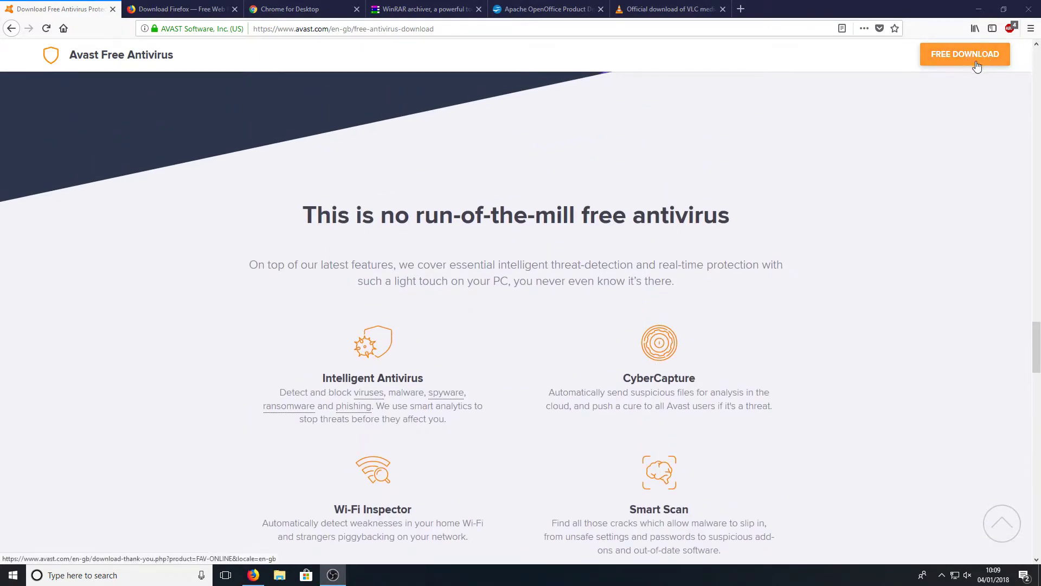
scroll(804, 244, "down", 5)
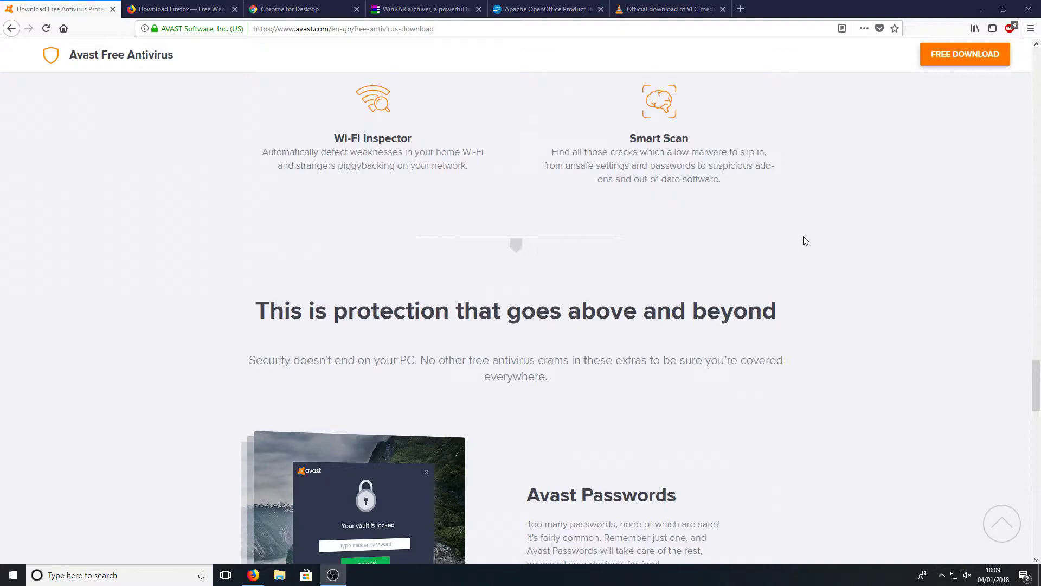
scroll(803, 245, "up", 4)
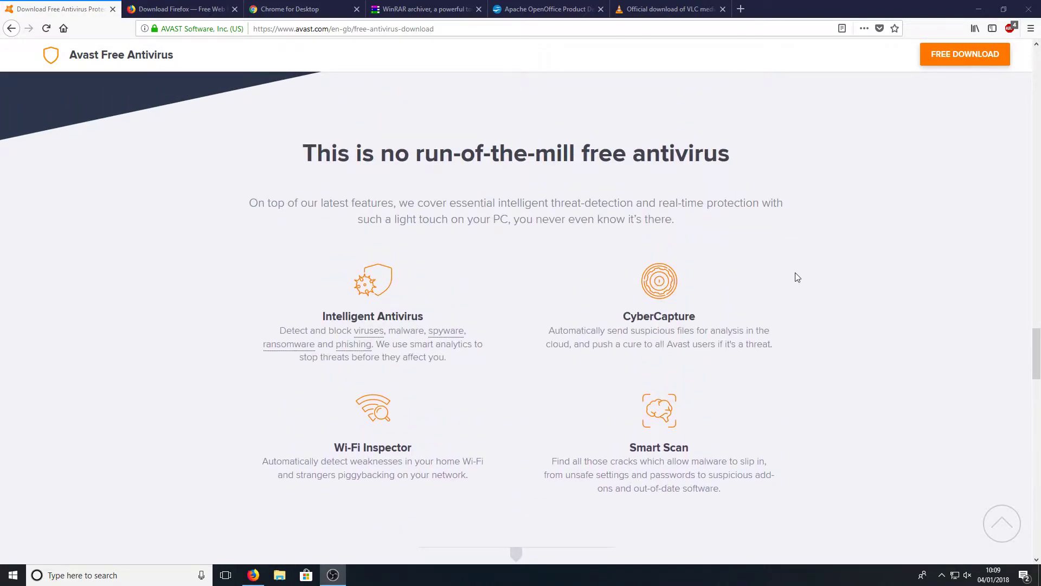
scroll(794, 277, "up", 4)
scroll(791, 281, "up", 4)
scroll(787, 289, "up", 5)
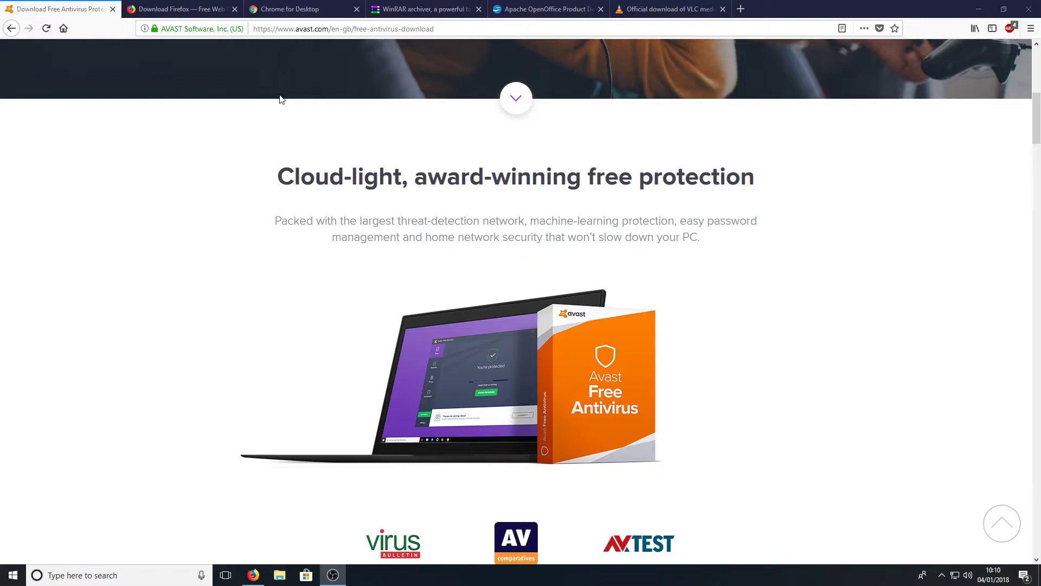
- Switch from the Avast Free Antivirus page to the 'Download Firefox' tab
left_click(201, 6)
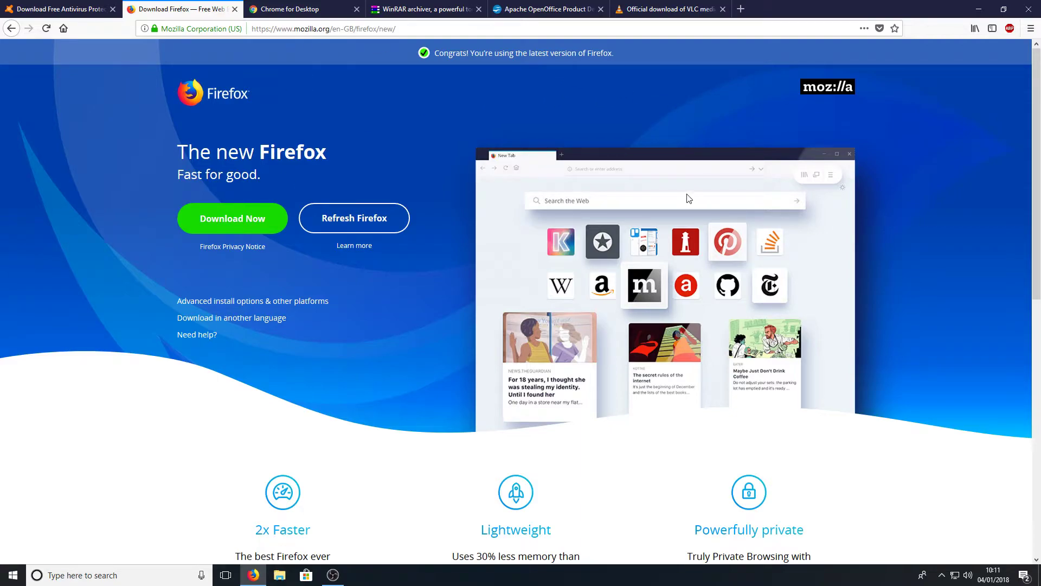
scroll(689, 197, "down", 5)
scroll(684, 184, "up", 5)
- Switch to the 'Chrome for Desktop' download tab, the third of six
left_click(293, 9)
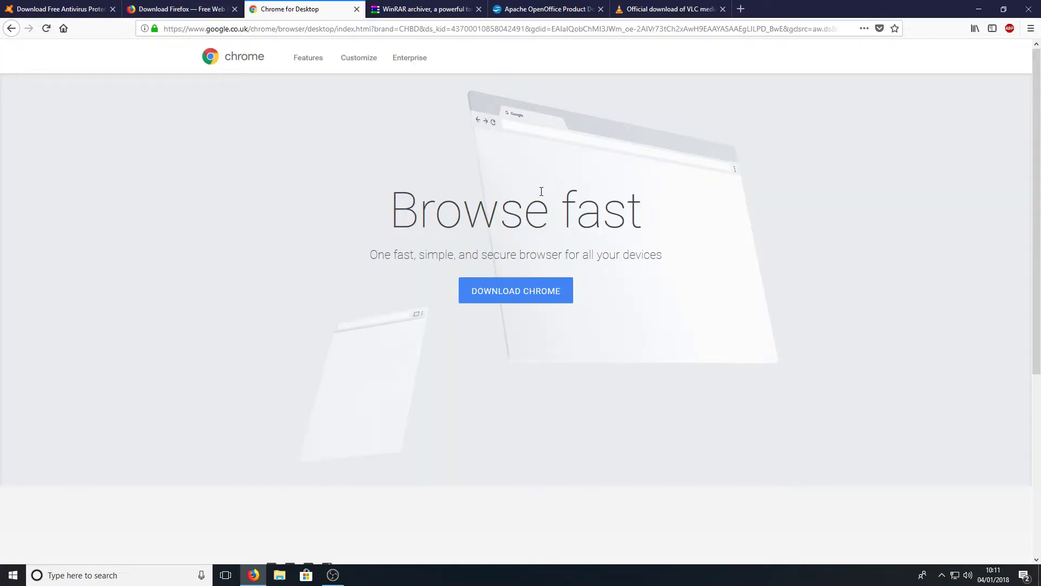
scroll(570, 187, "down", 5)
scroll(618, 211, "up", 5)
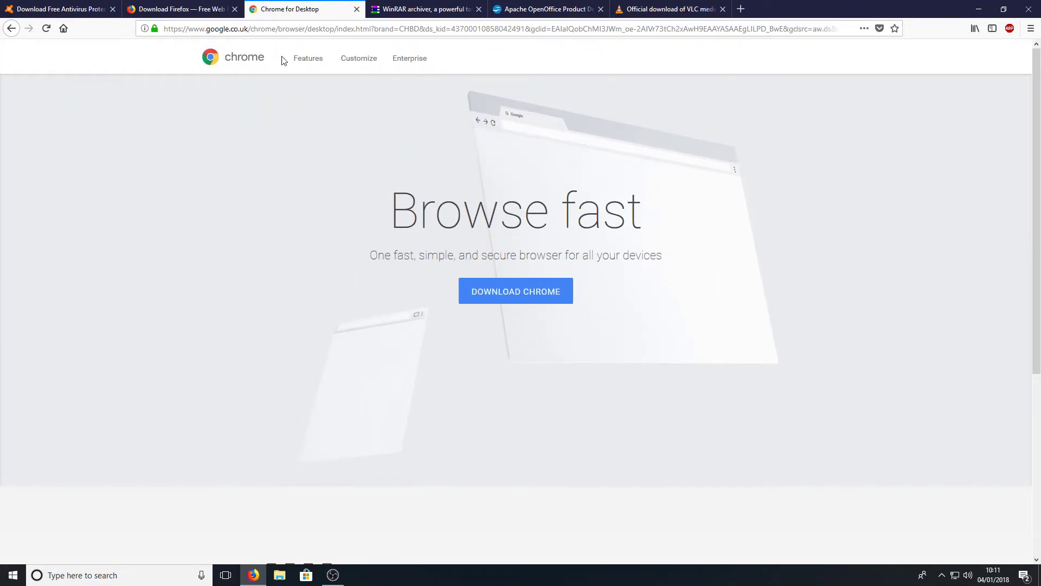
- View Chrome's Features page, briefly highlight Signing in text, then switch to the WinRAR tab
left_click(308, 58)
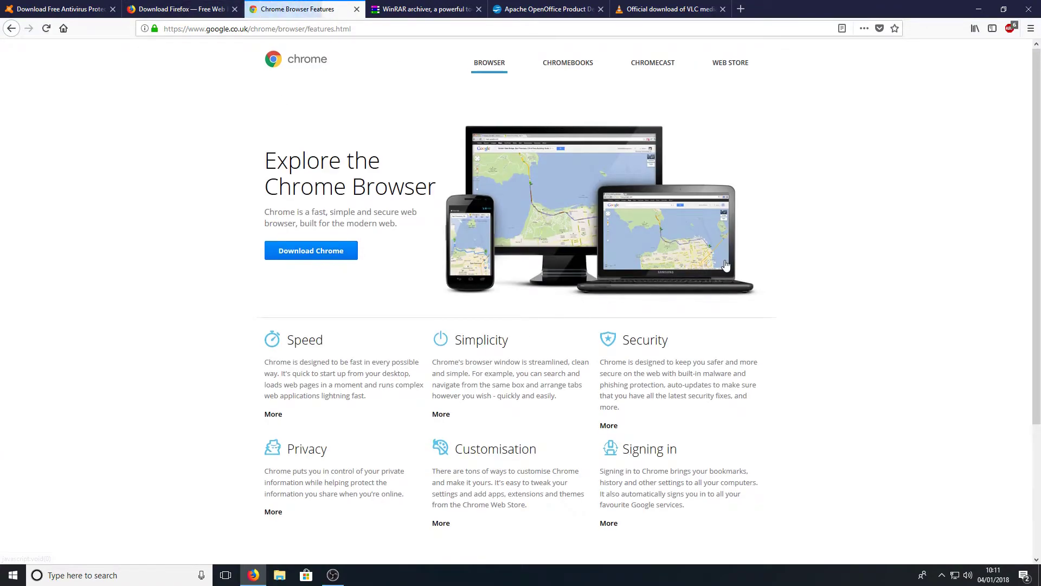
scroll(727, 264, "down", 3)
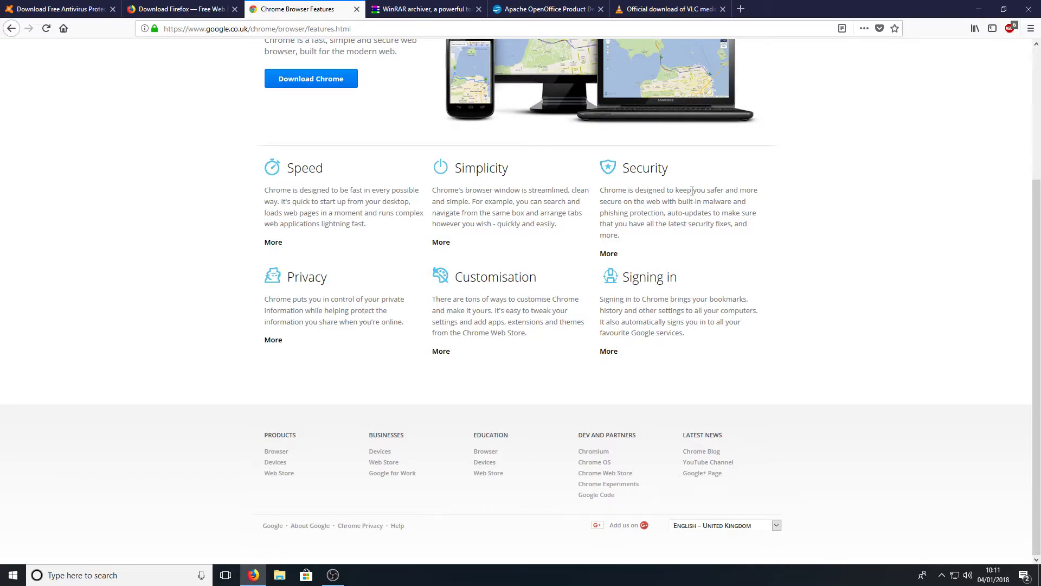
left_click_drag(678, 299, 701, 298)
left_click(930, 243)
left_click(393, 11)
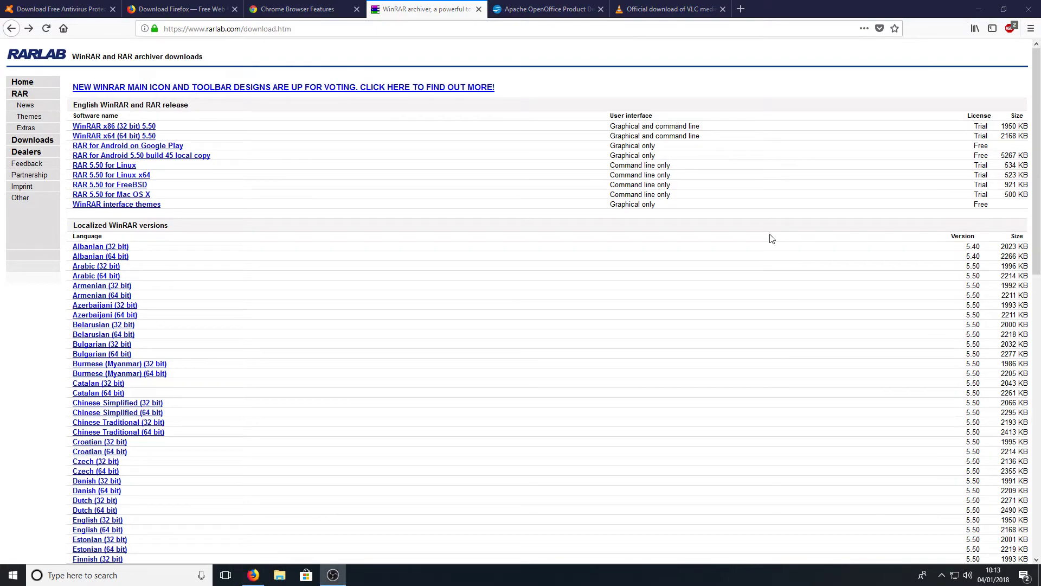
- Switch to the 'Apache OpenOffice Product Description' tab, the fifth of six
left_click(546, 9)
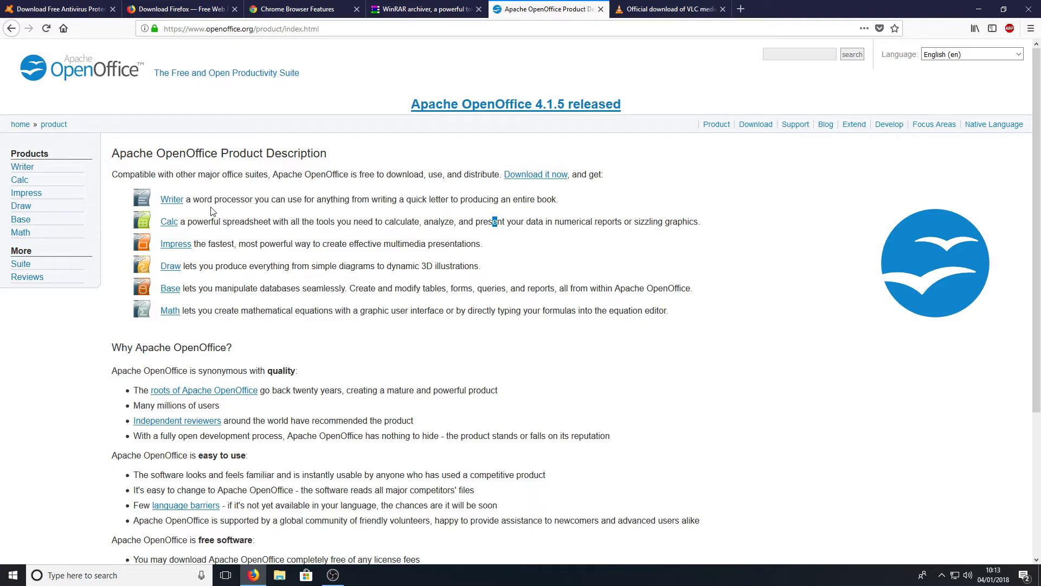
- Highlight the Calc, Impress and Draw descriptions, then switch to the VLC download tab
left_click_drag(240, 225, 551, 219)
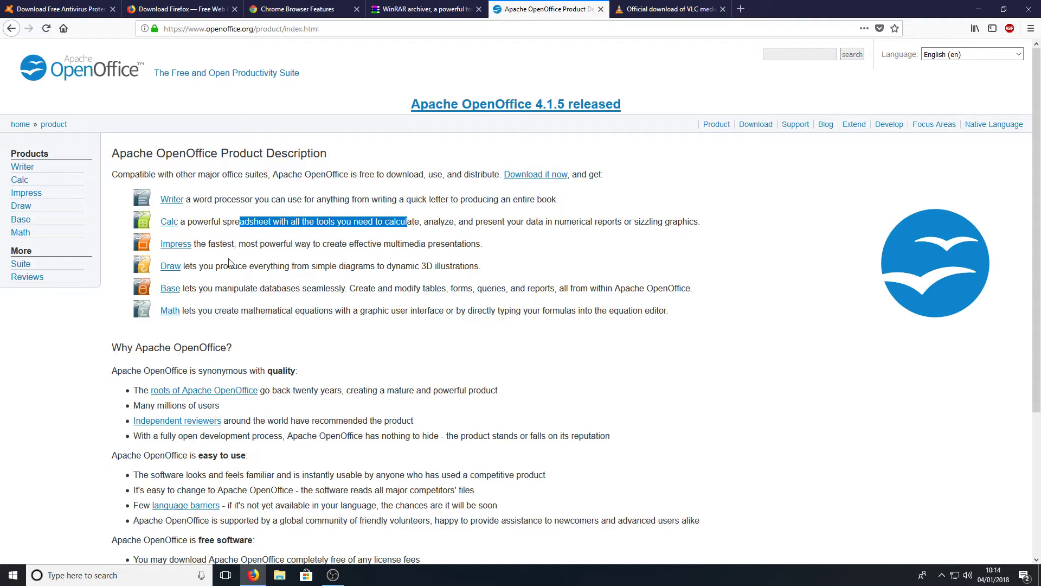
left_click_drag(440, 244, 330, 265)
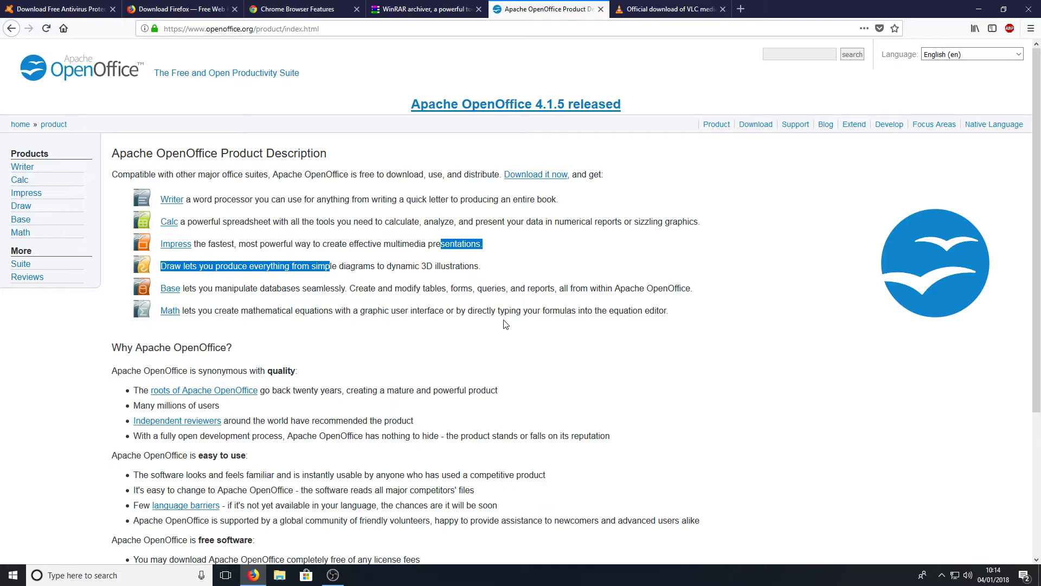
scroll(433, 407, "down", 5)
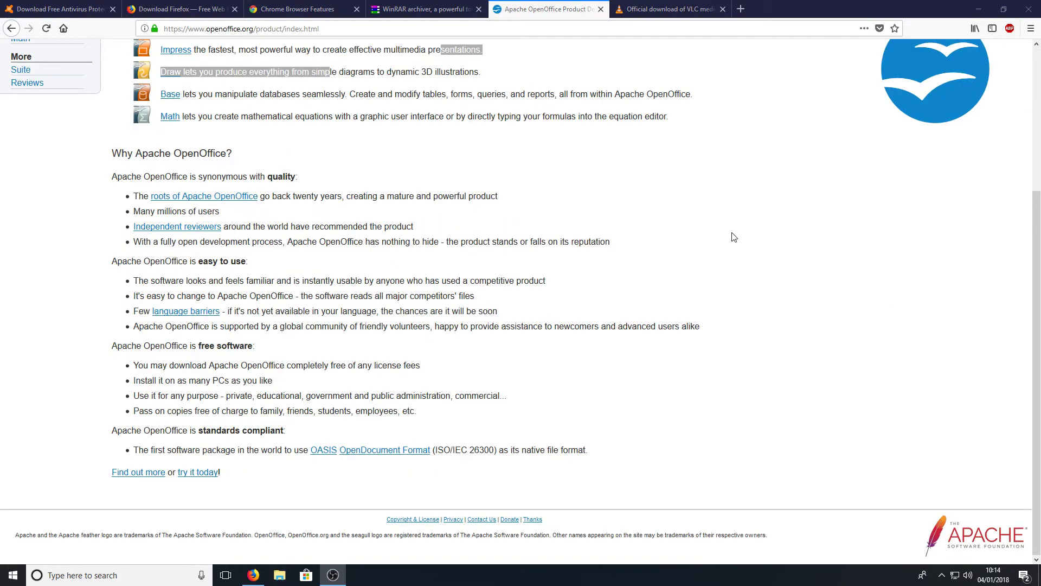
left_click(671, 10)
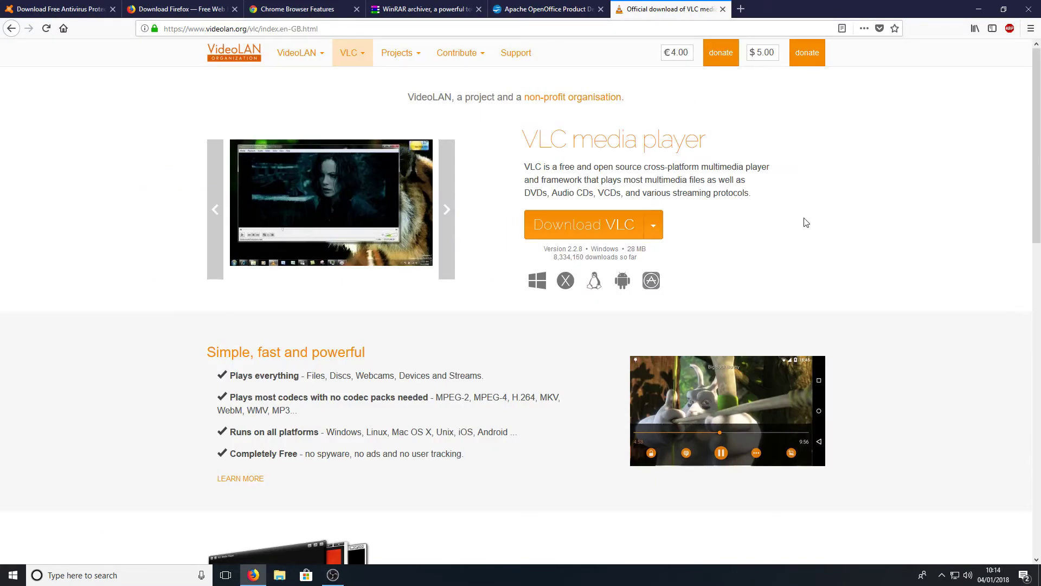